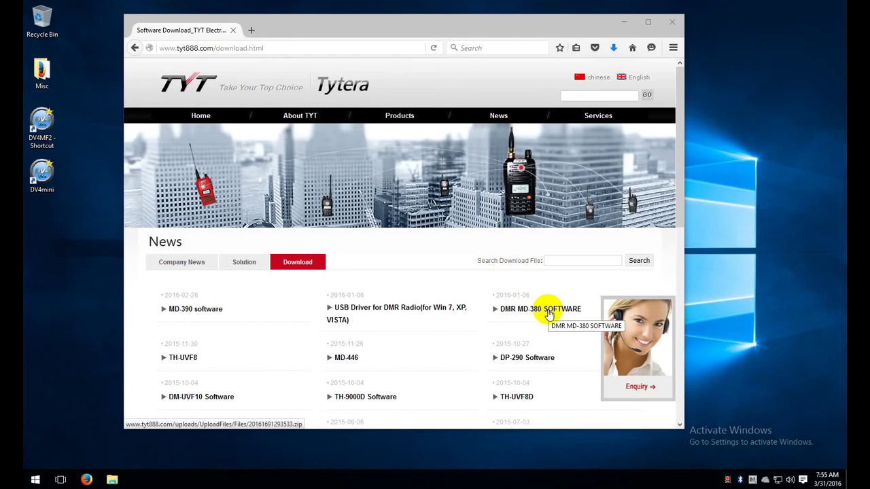
Cancel the new MD-380 software download and open the already-downloaded 20161691293533.zip from Firefox's downloads list
click(549, 315)
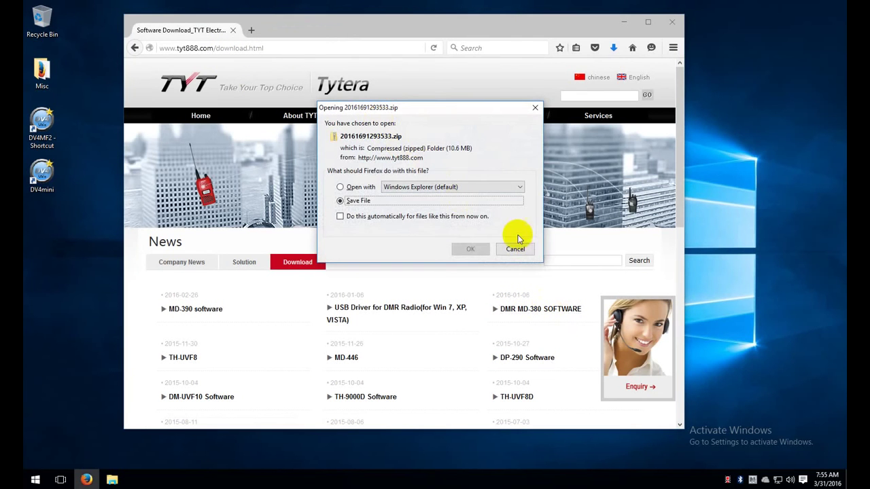
click(525, 249)
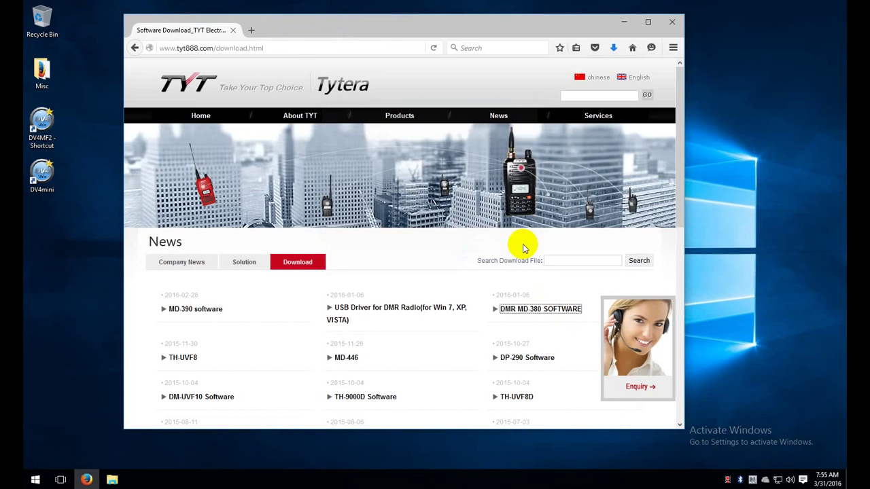
click(613, 49)
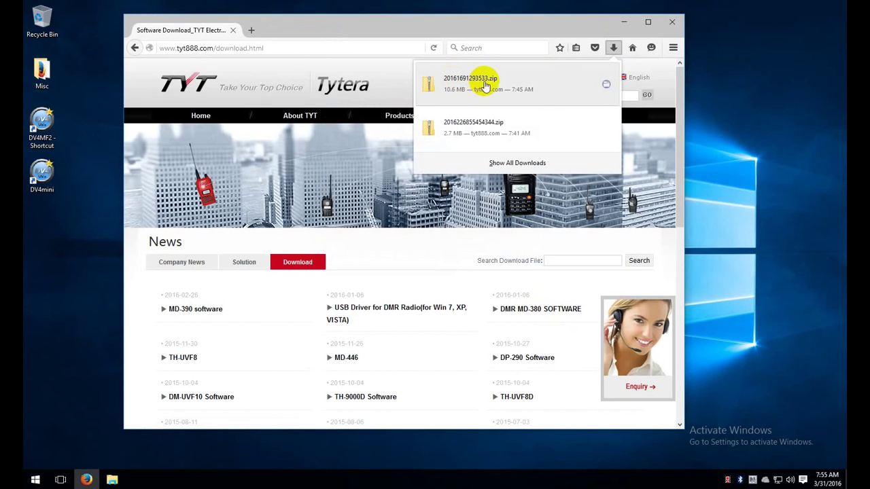
Install the MD_380 software from the zip archive using the Typical setup
click(485, 86)
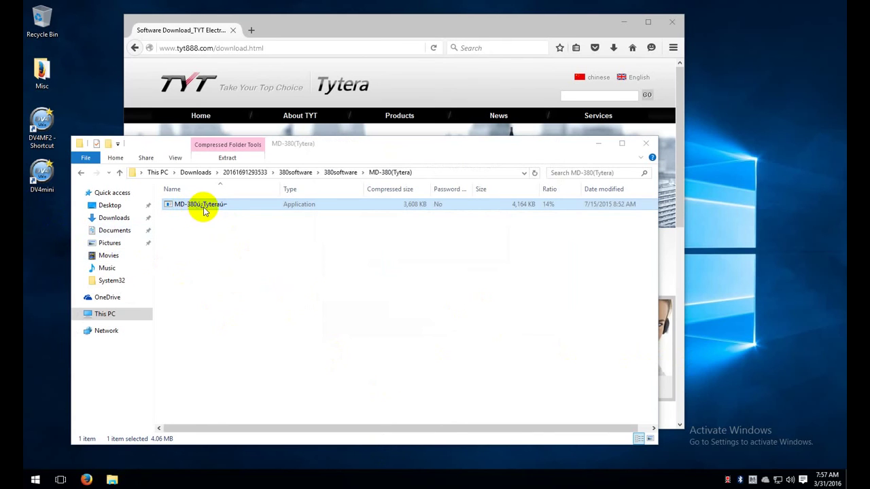
double_click(220, 211)
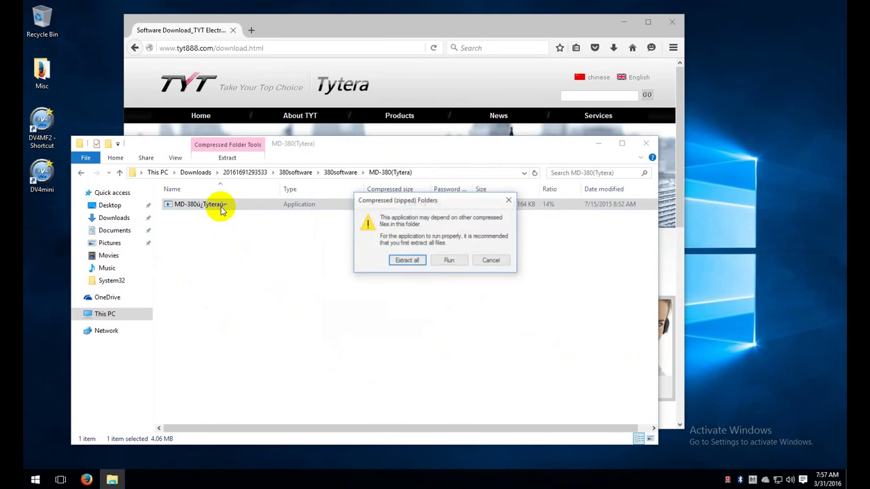
click(451, 261)
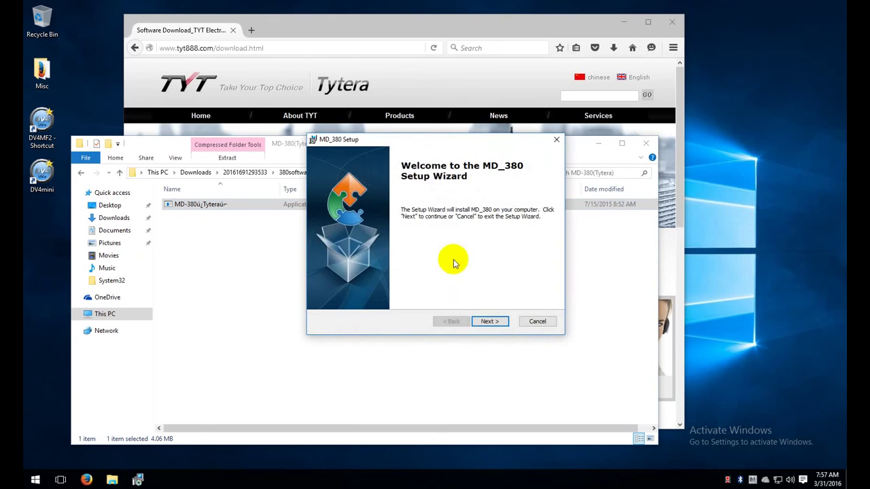
click(488, 321)
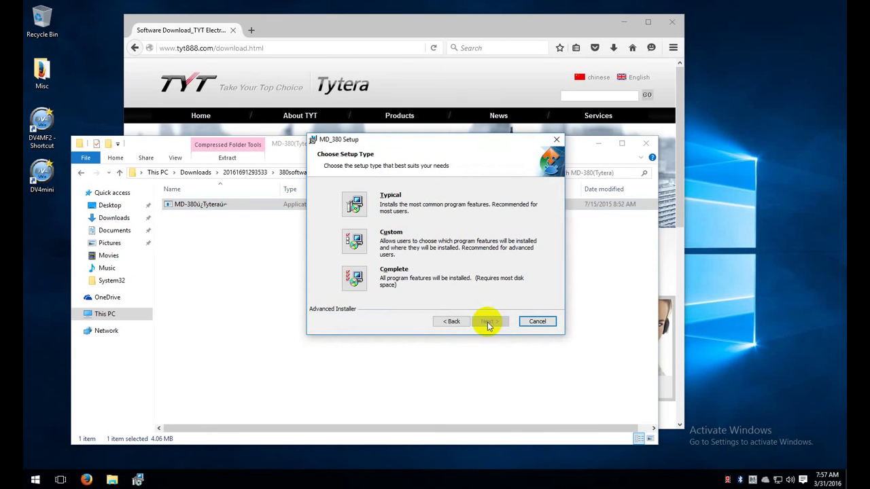
click(355, 205)
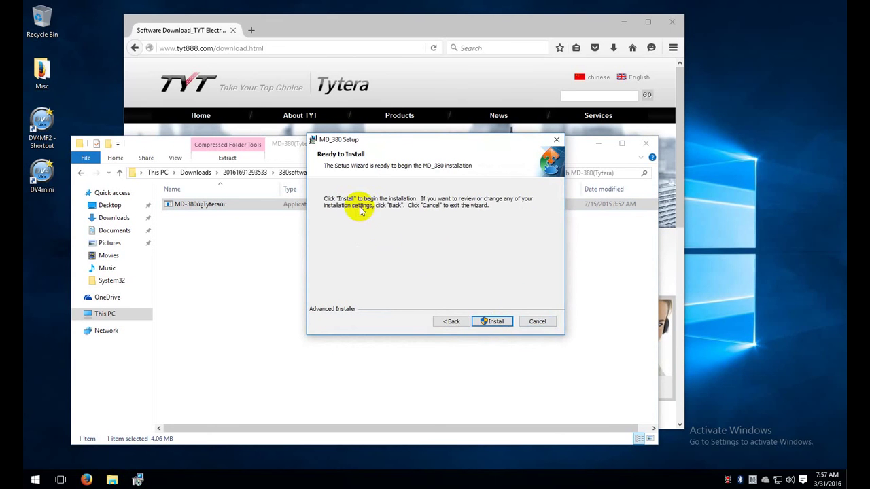
click(494, 321)
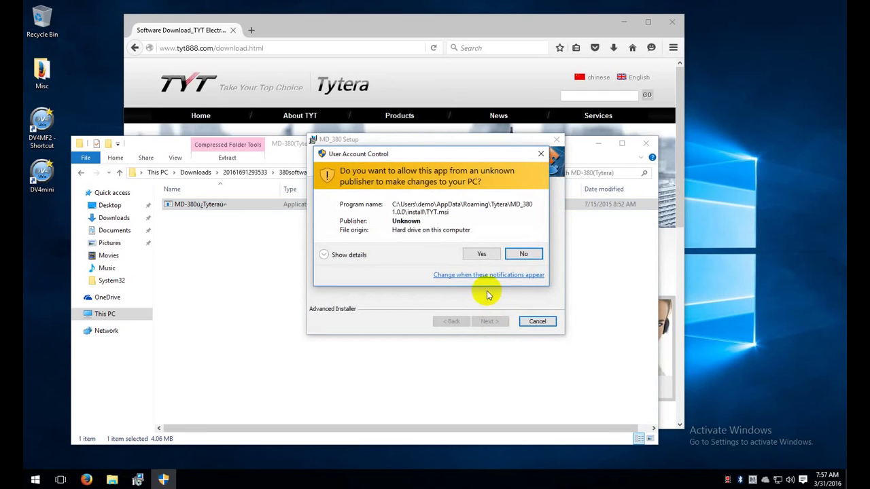
click(483, 253)
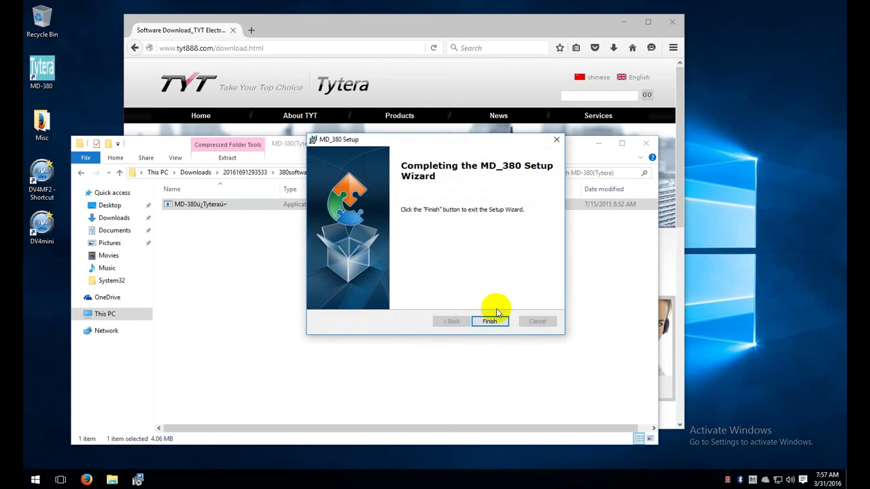
click(494, 323)
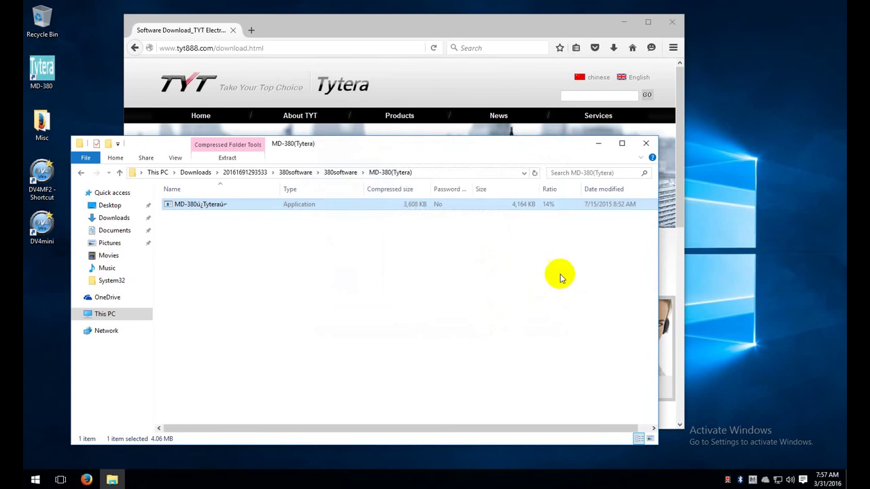
Close the zip folder and minimize Firefox to reach the MD-380 desktop shortcut
click(647, 144)
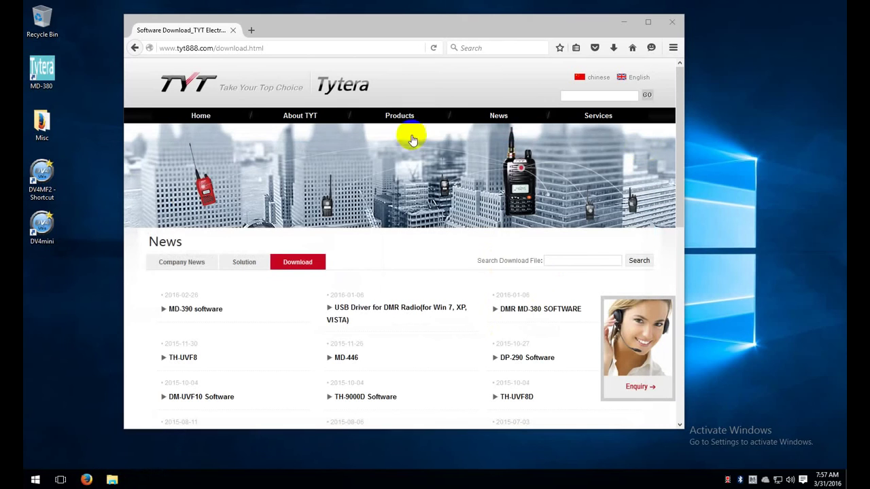
click(42, 84)
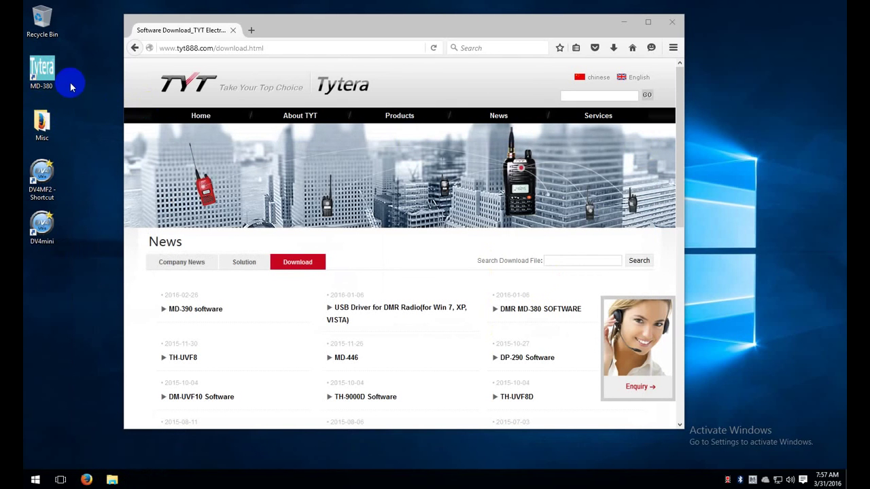
click(182, 80)
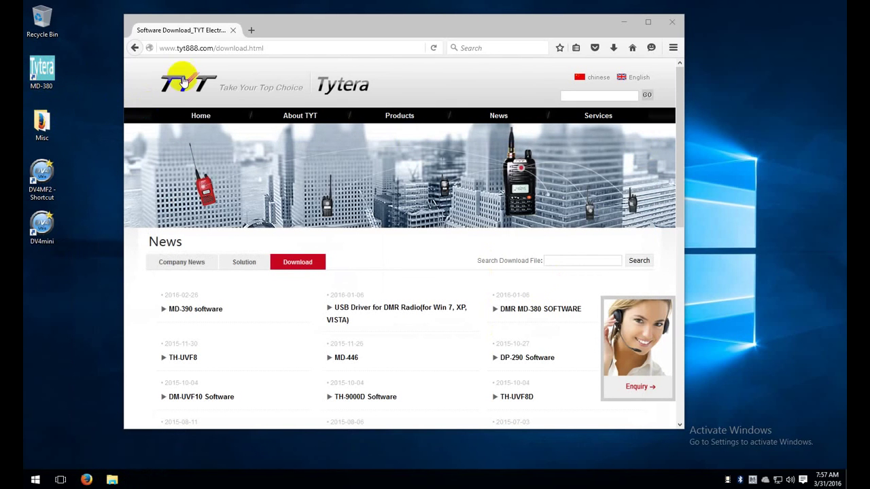
click(616, 22)
Launch CPS MD_380 from the desktop shortcut and show the radio's Basic Information page
double_click(42, 79)
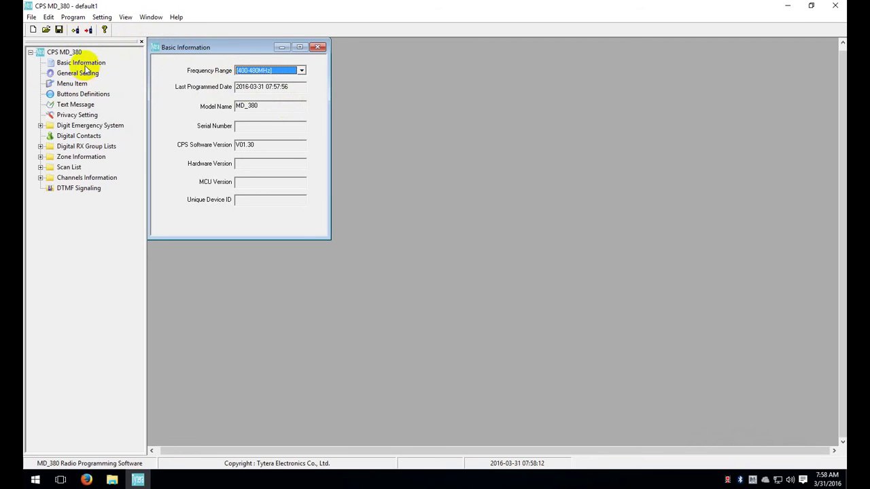
click(87, 64)
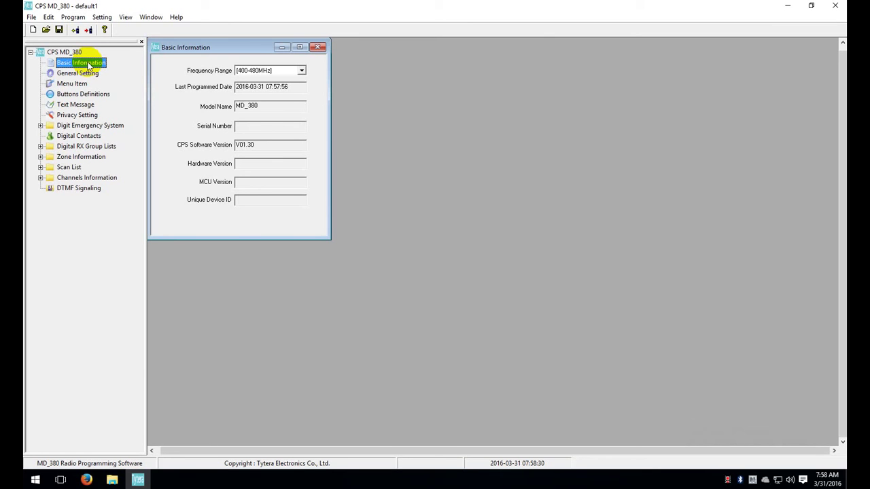
On General Setting, enter the operator's callsign as Radio Name and their DMR ID as Radio ID
click(89, 75)
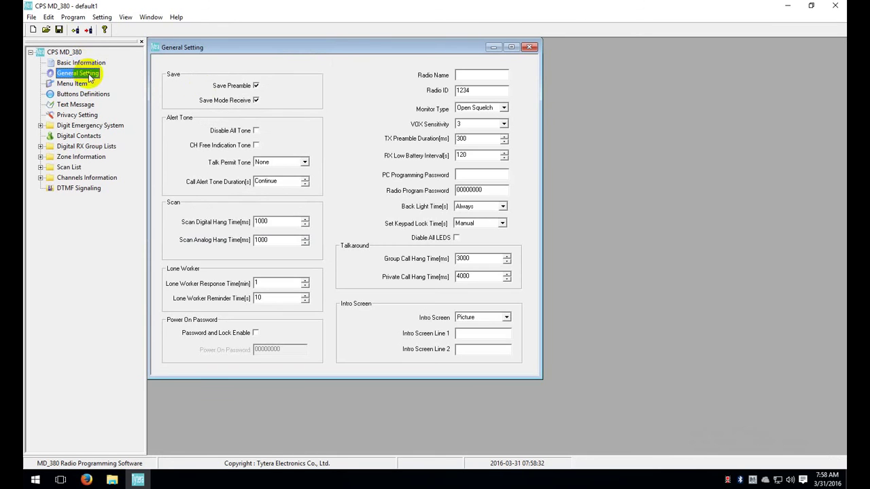
click(483, 75)
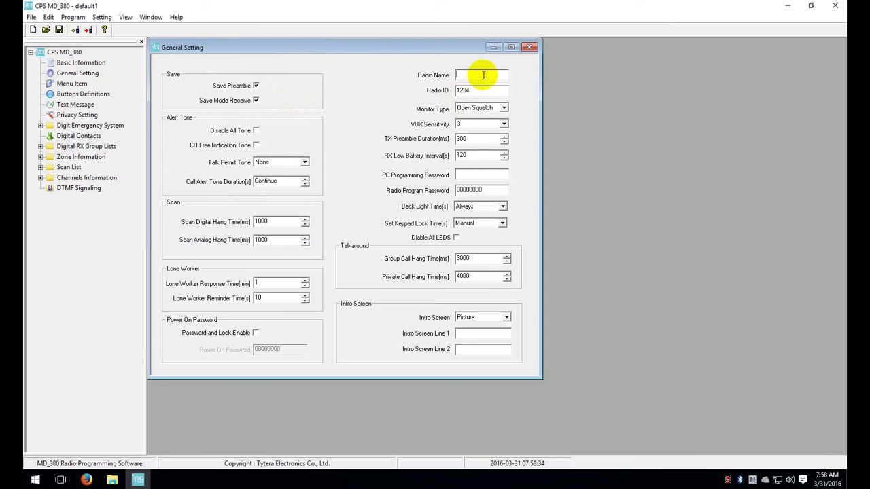
drag(482, 91, 450, 89)
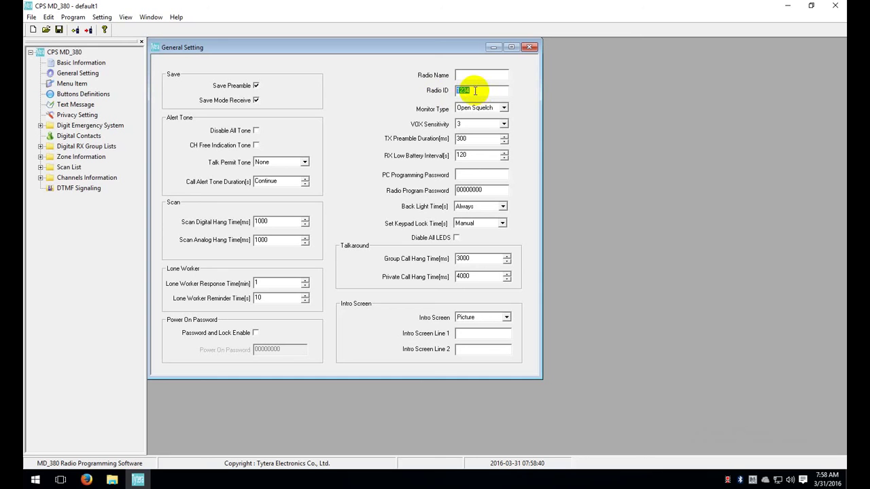
key(Tab)
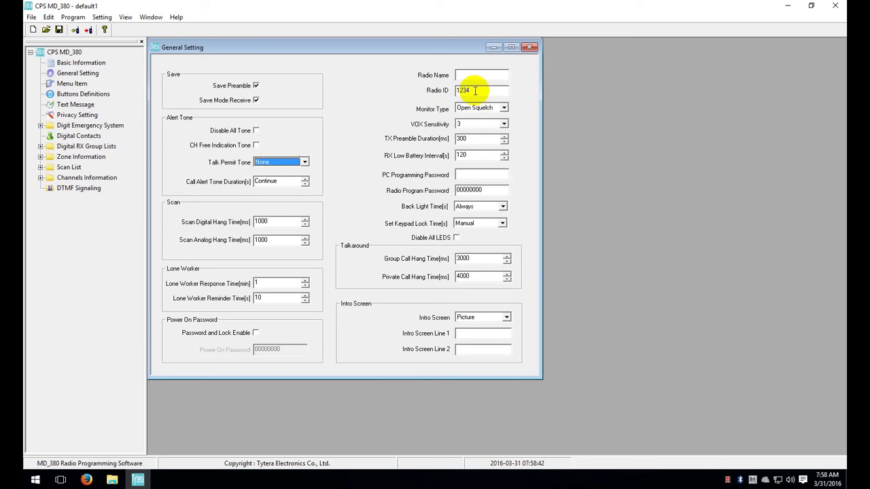
click(468, 75)
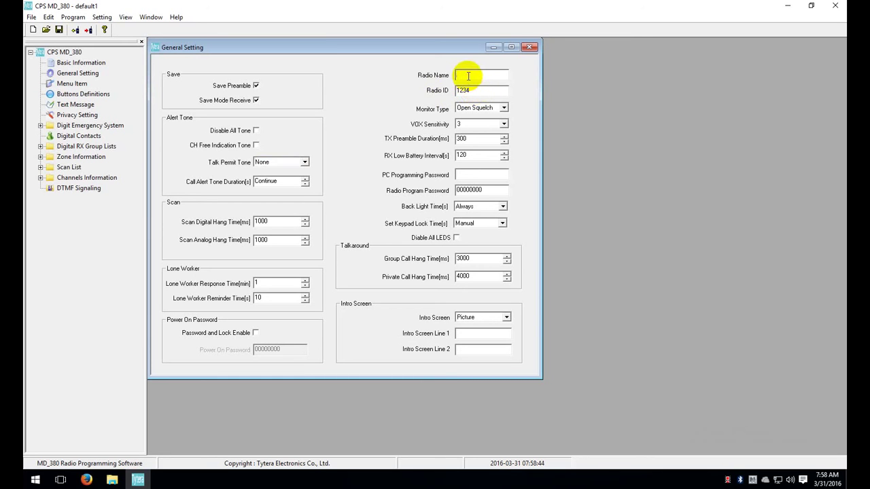
text(KE6YJC)
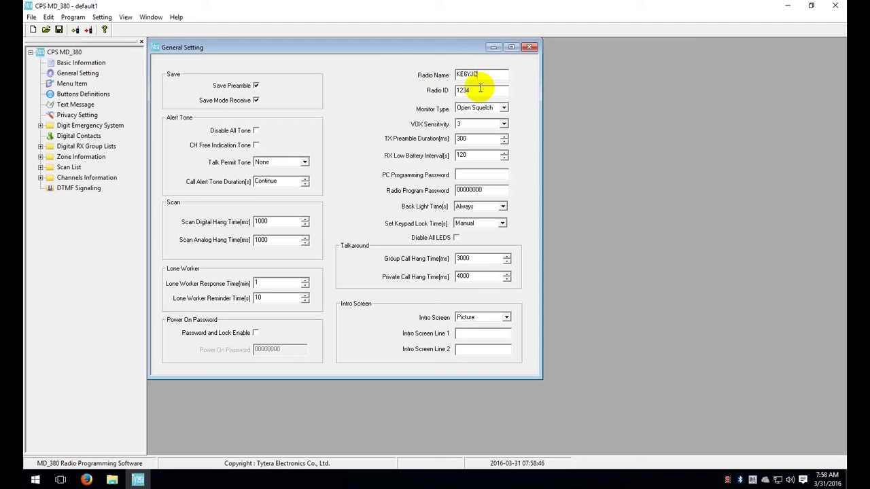
key(Tab)
text(31)
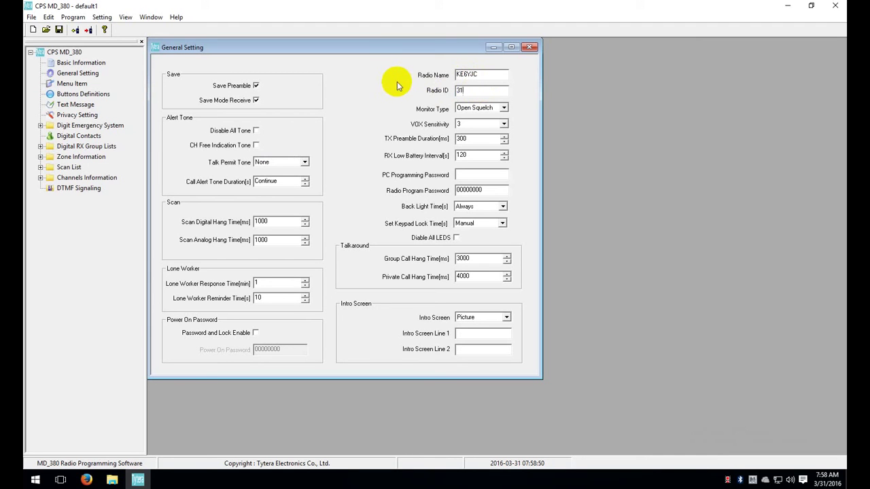
text(07107)
key(Tab)
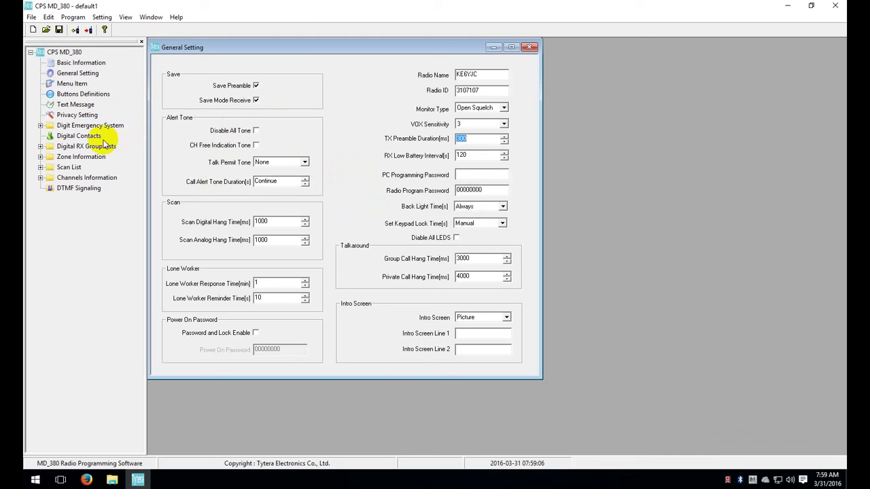
Add a 'DV4 Control' digital contact with Call ID 9, then expand Channels Information to show Channel1
click(68, 138)
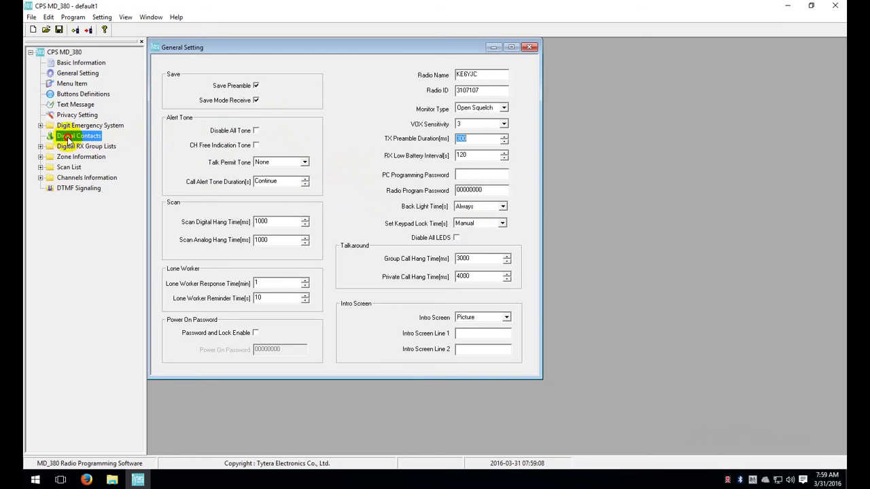
click(230, 49)
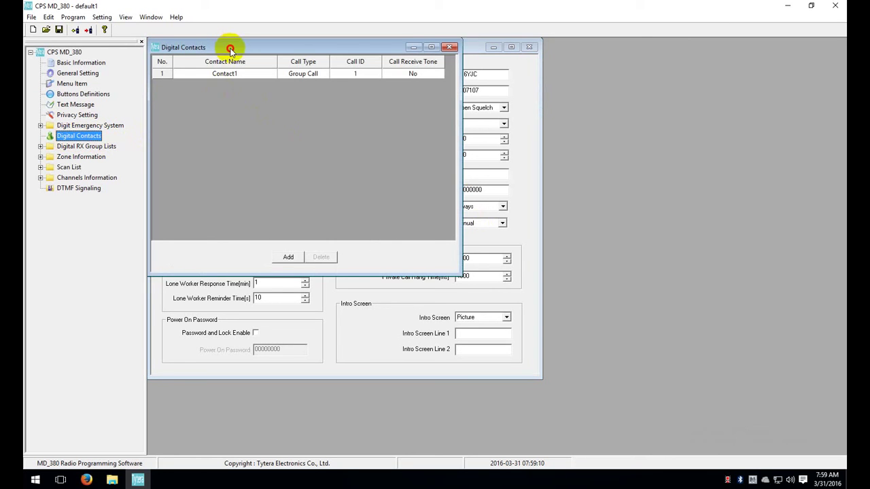
drag(230, 49, 259, 59)
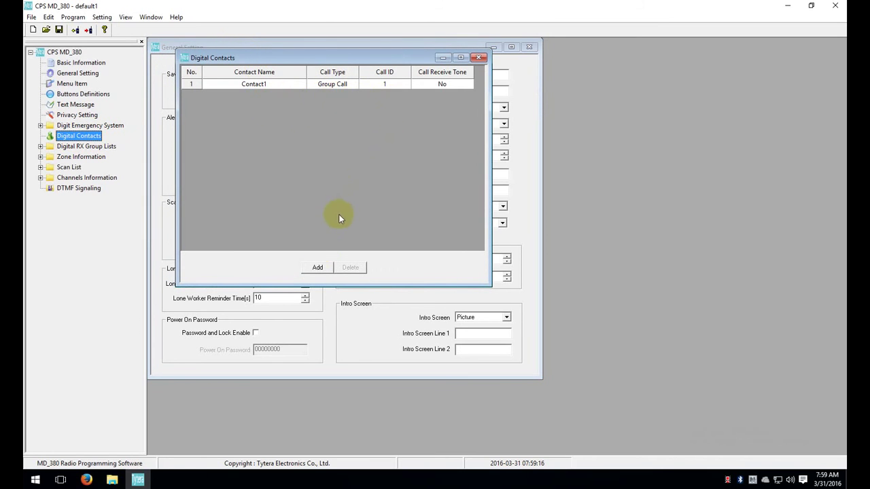
click(317, 267)
double_click(268, 94)
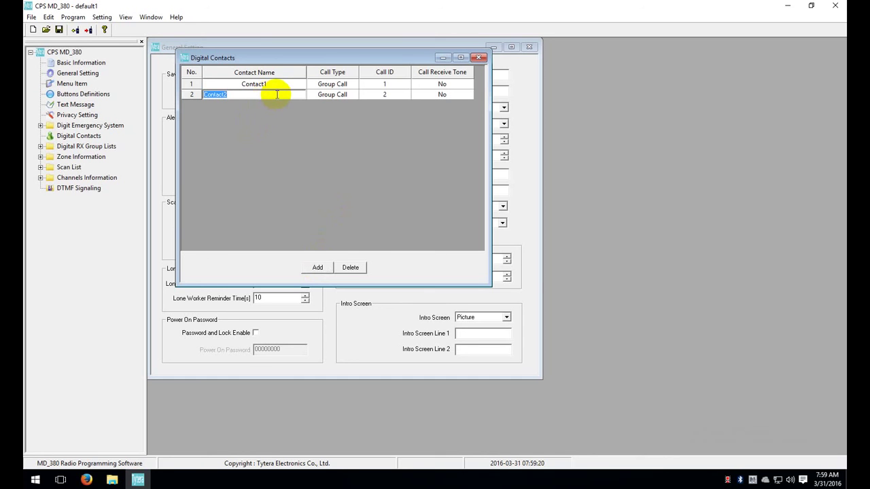
text(DV4 Control)
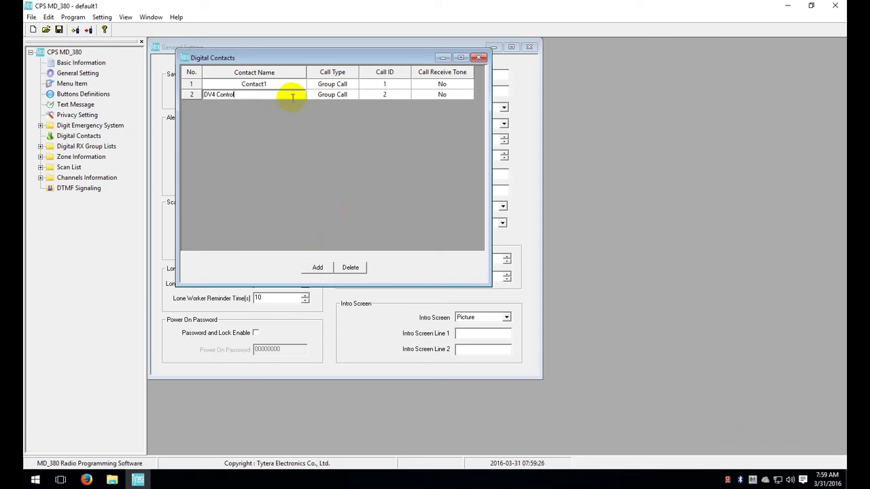
click(382, 94)
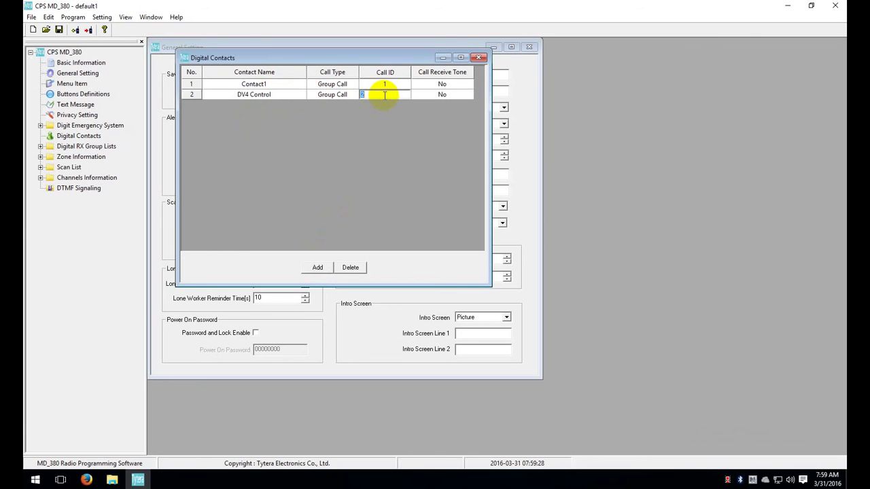
text(9)
key(Tab)
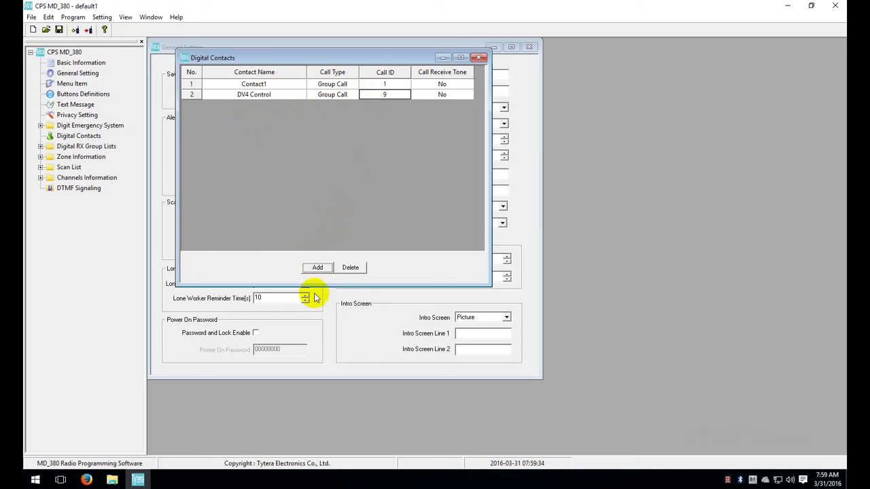
drag(341, 61, 626, 63)
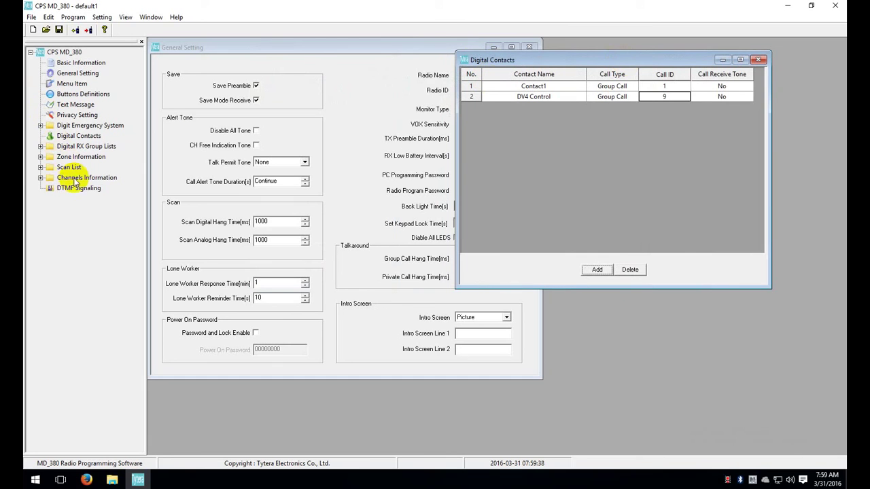
click(41, 178)
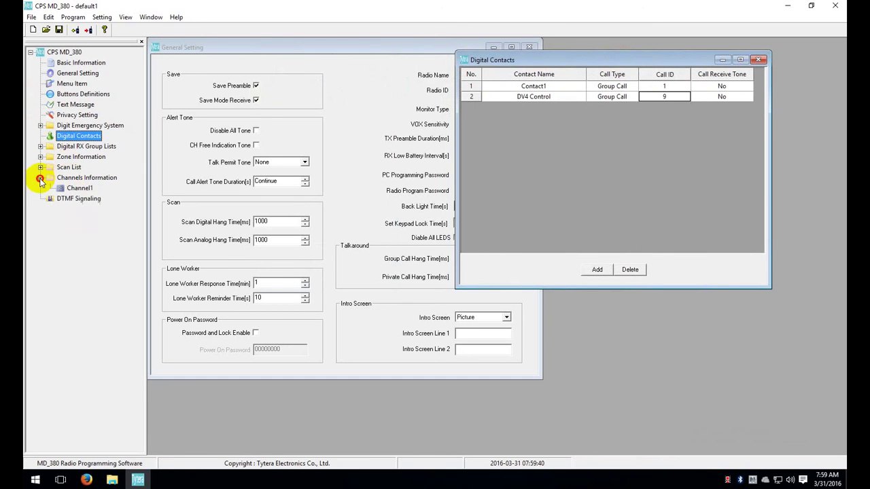
Rename Channel1 to YJC-DV4 and set both RX and TX frequencies to 434.80 MHz
double_click(88, 193)
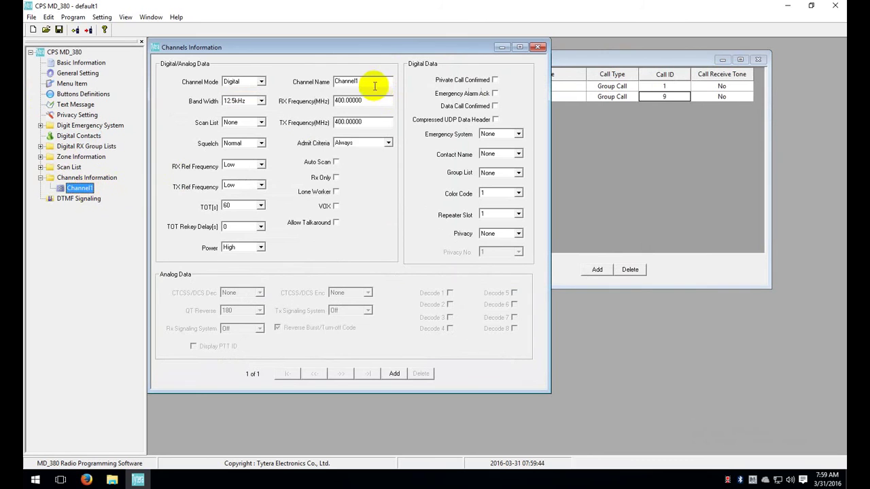
drag(369, 82, 305, 85)
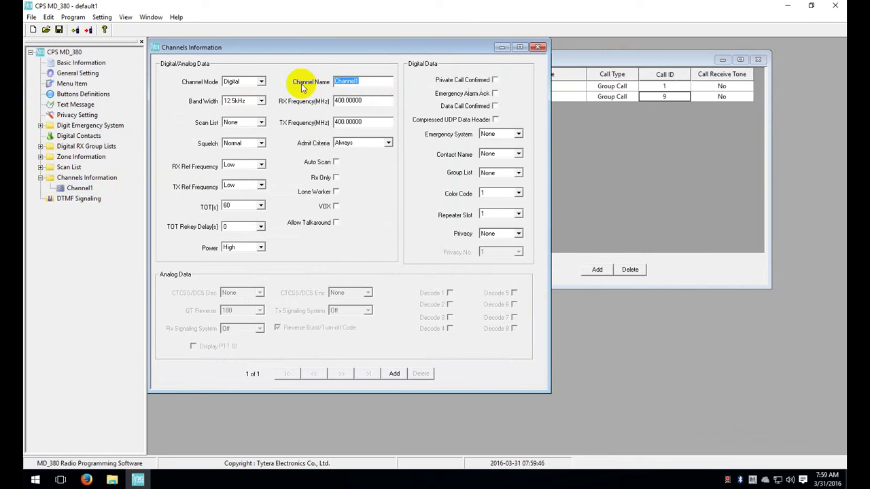
text(KE6)
key(BackSpace)
text(YJC-DV4)
key(Tab)
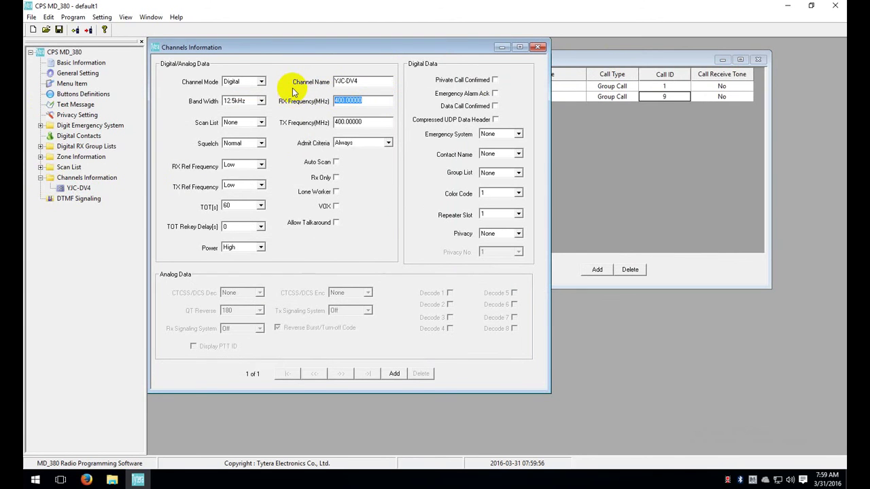
text(434.800)
key(Tab)
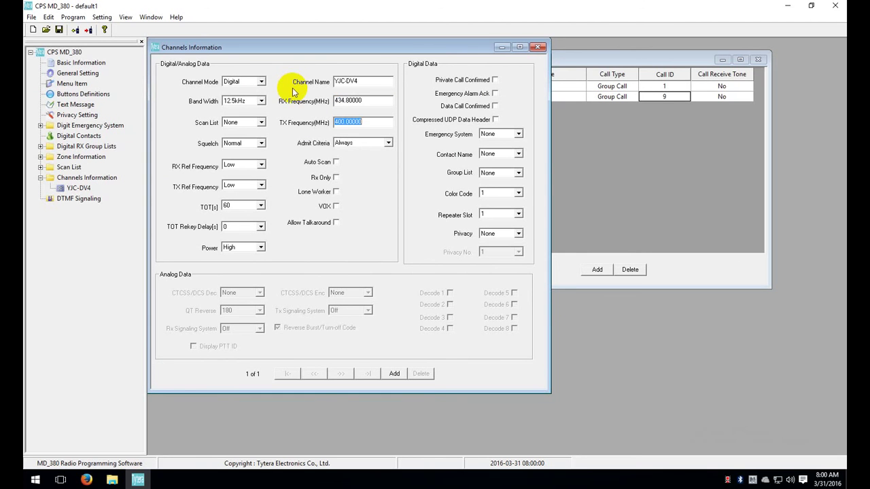
text(43)
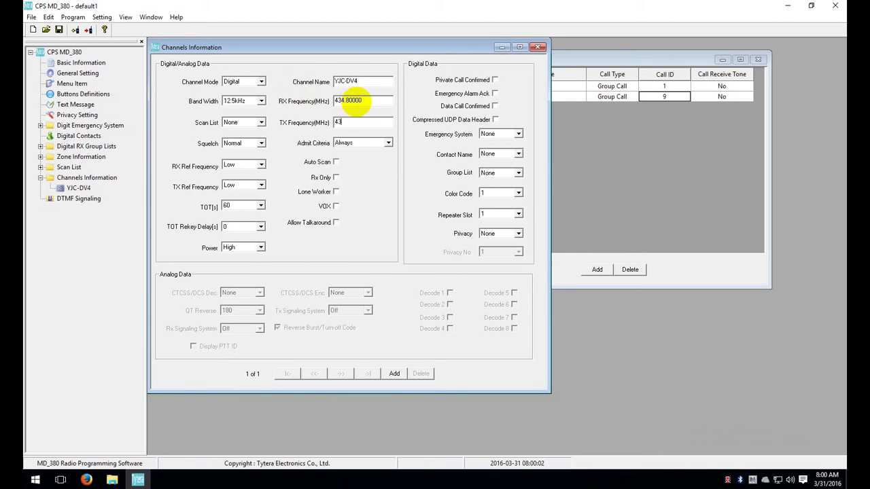
text(4.8)
key(Tab)
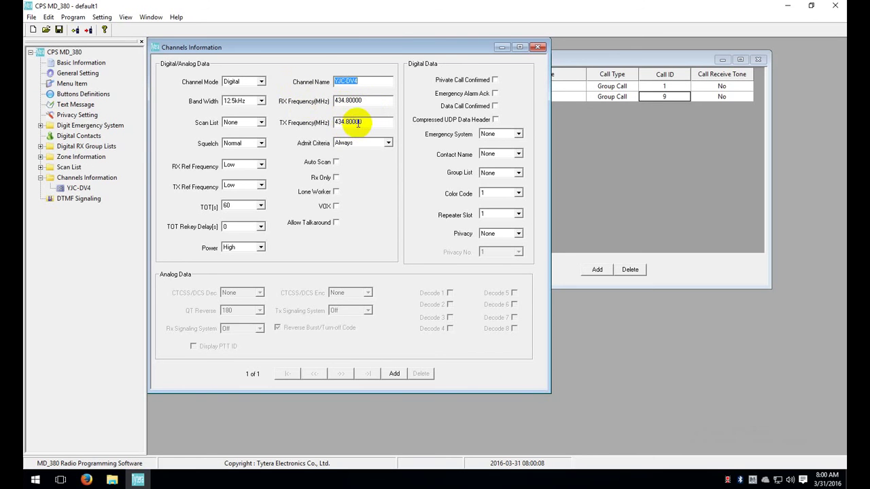
Set the YJC-DV4 channel's TOT to 180 seconds and its power to Low
click(261, 206)
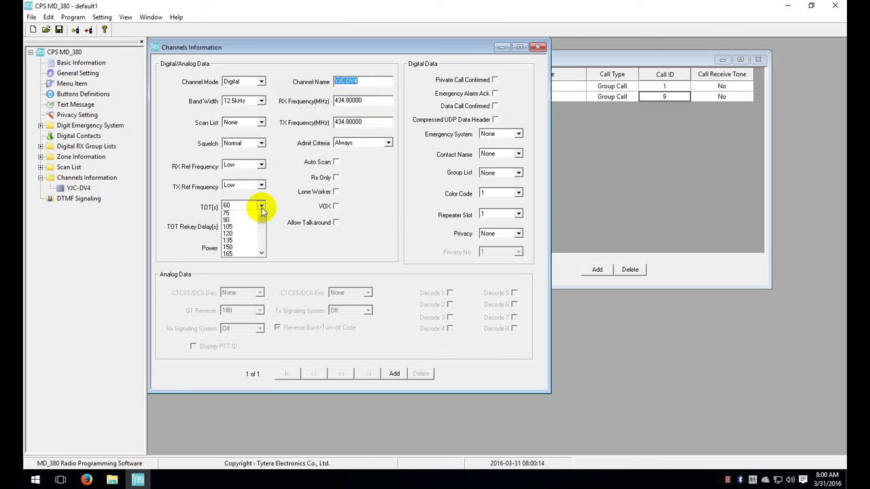
scroll(263, 250, down, 2)
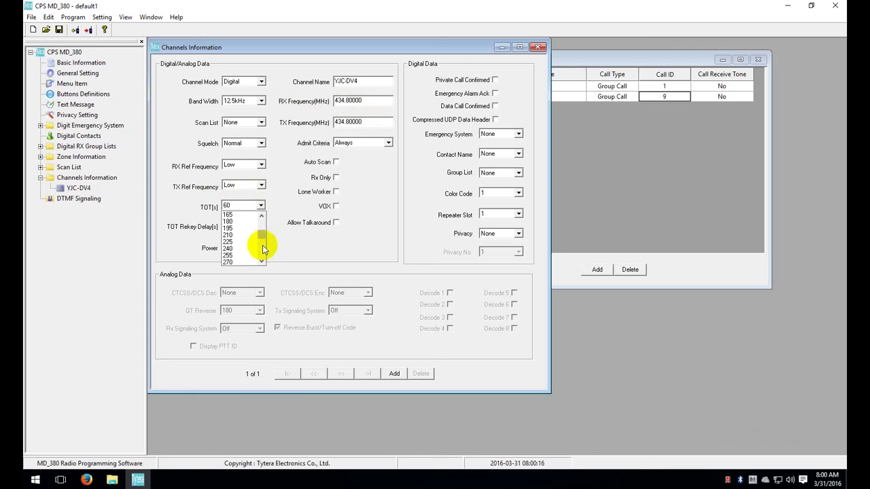
click(253, 227)
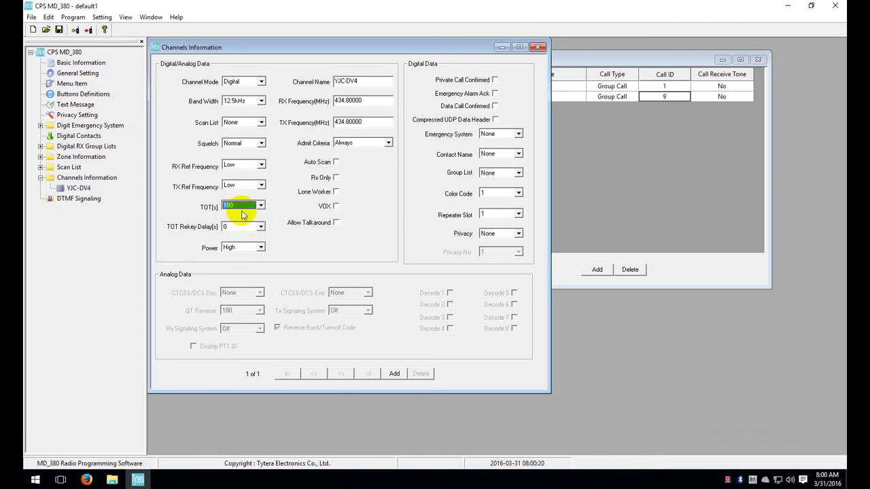
click(260, 248)
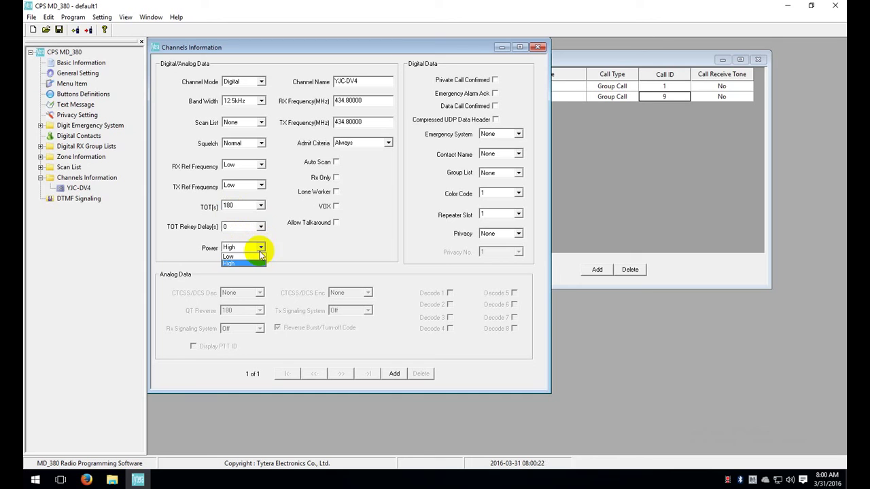
click(235, 256)
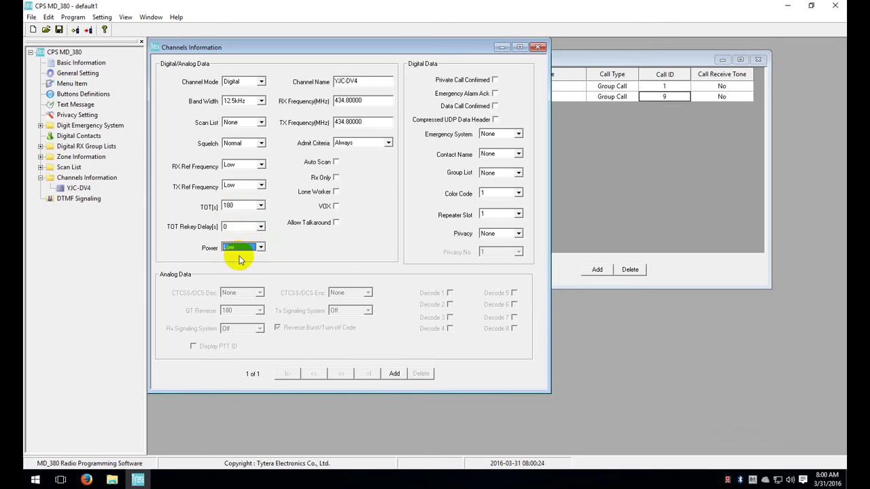
Choose DV4 Control as the channel's Contact Name and 2 as its Repeater Slot
click(511, 155)
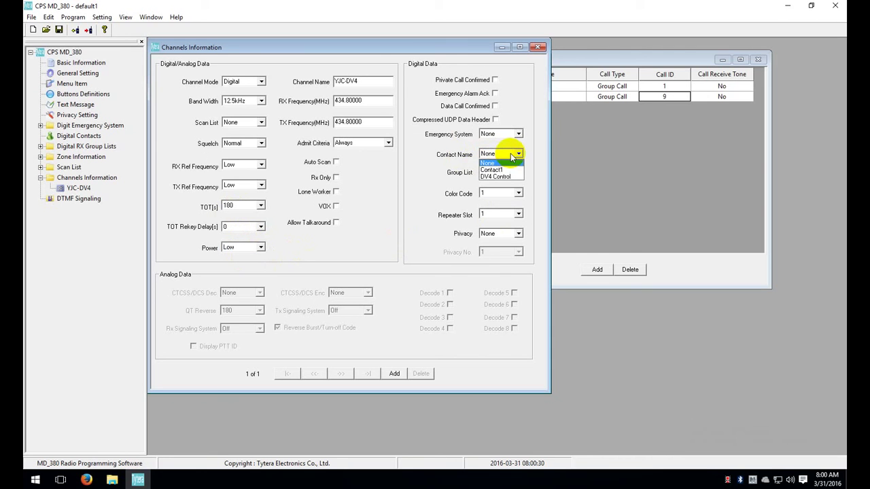
click(636, 54)
drag(671, 54, 734, 54)
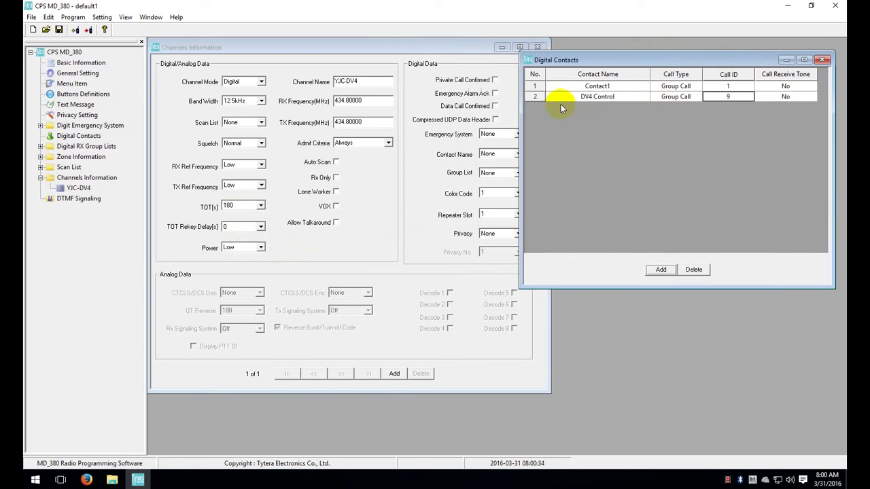
click(450, 52)
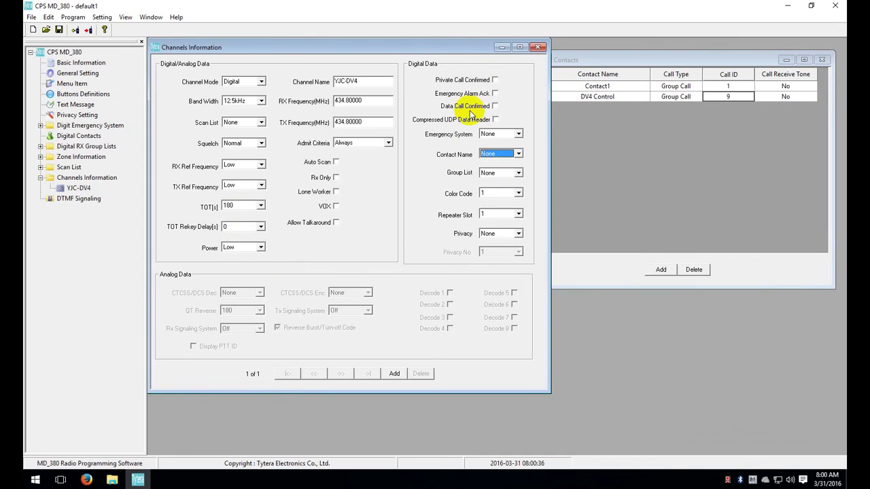
click(500, 155)
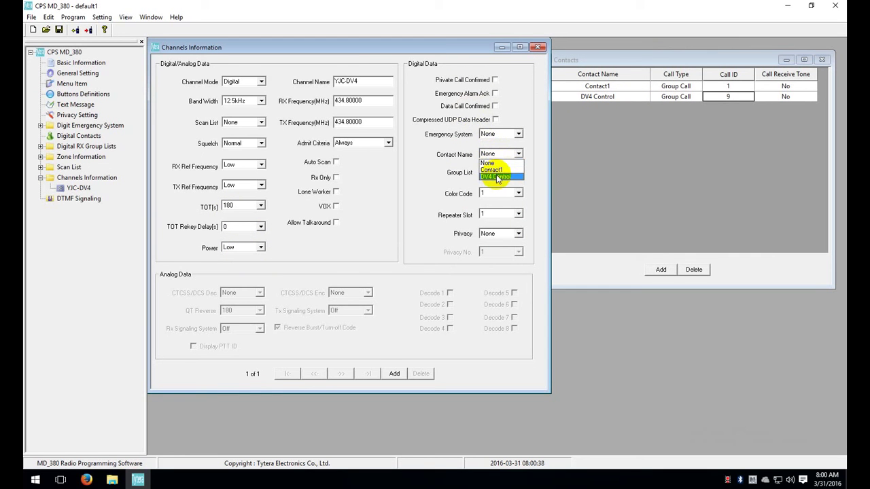
click(498, 177)
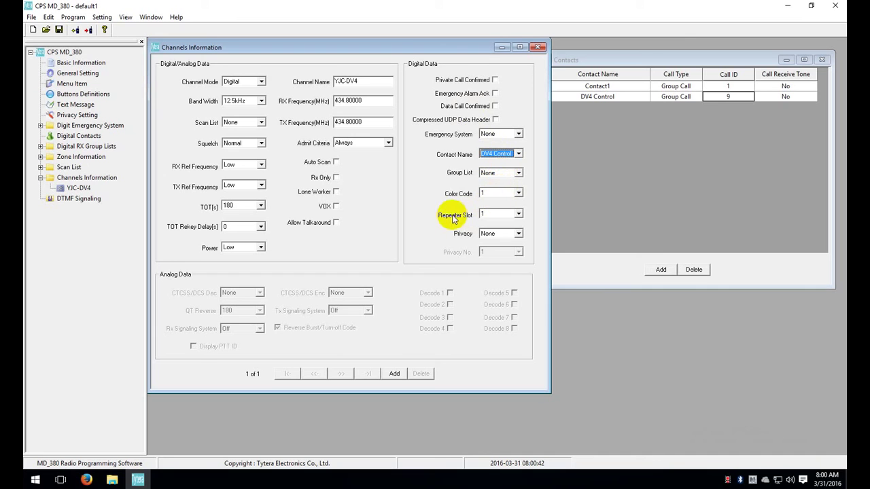
click(519, 216)
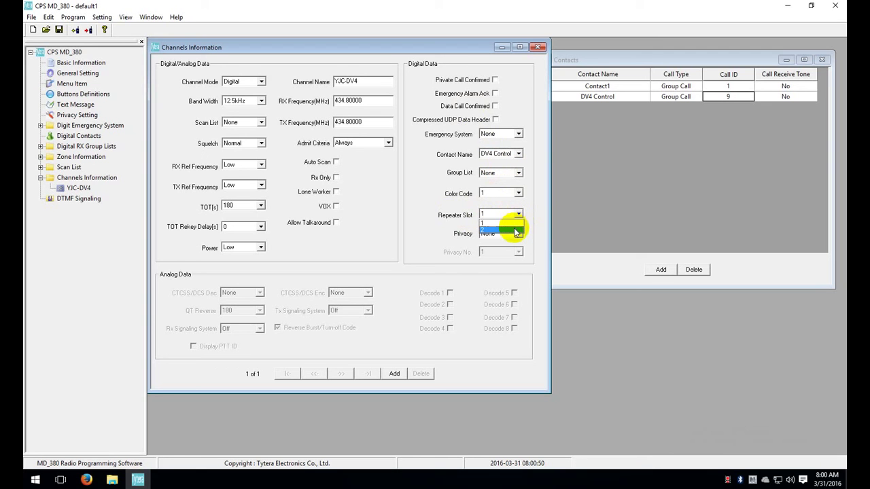
click(515, 231)
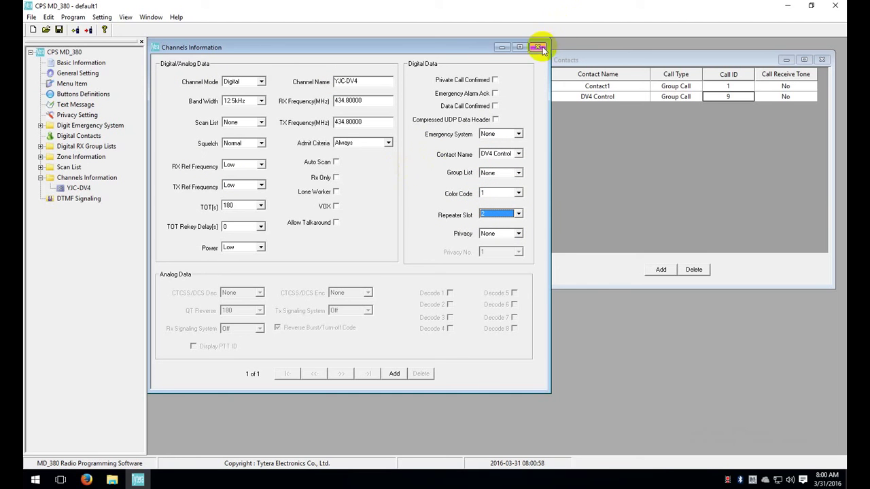
Open Zone1 under Zone Information and rename it to the operator's callsign plus 'DV4'
click(40, 157)
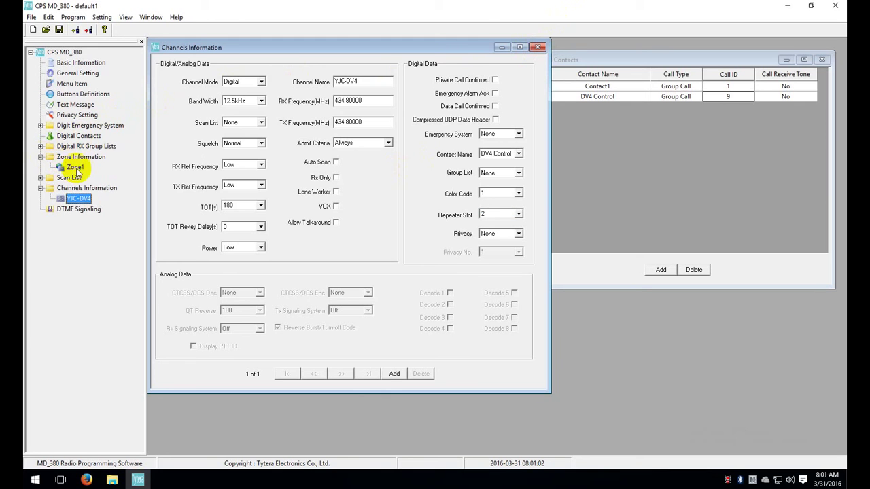
click(79, 170)
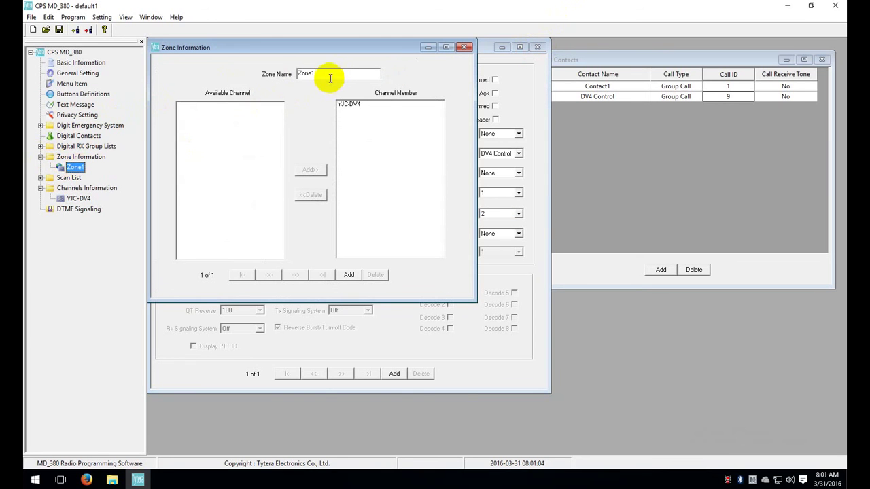
drag(331, 75, 291, 75)
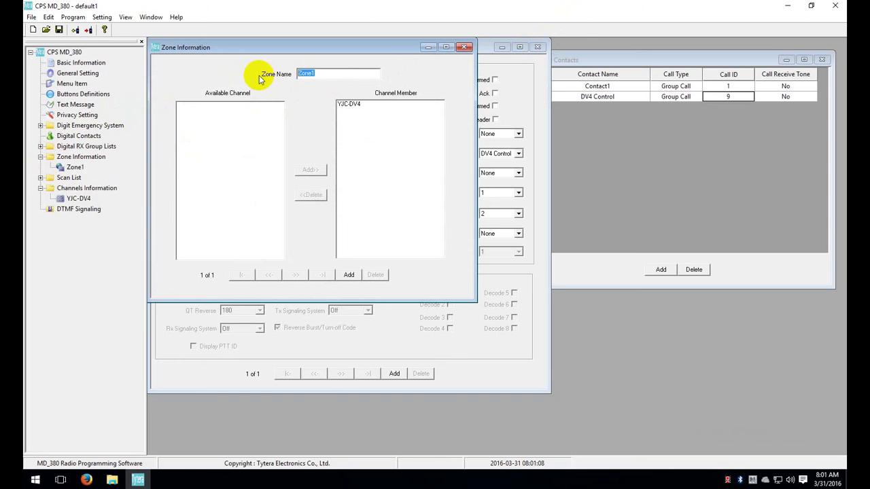
text(KE6YJC DV4)
key(Tab)
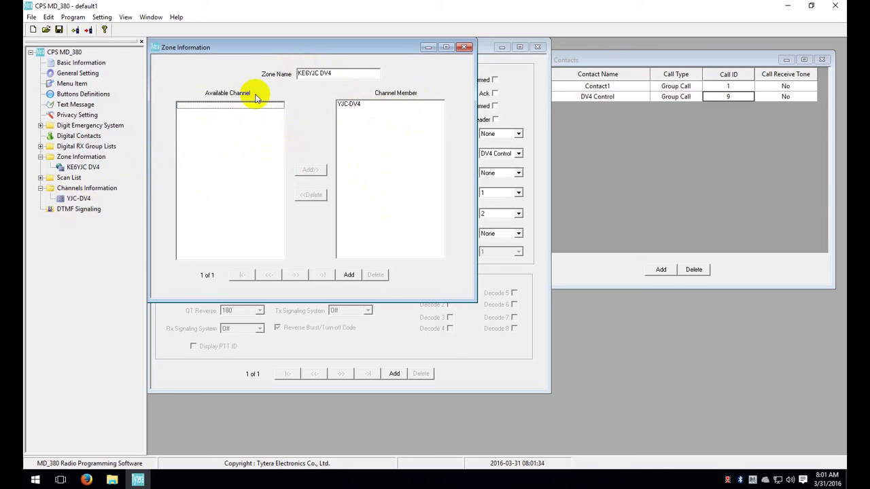
Use Save As to save the codeplug under the operator's callsign plus 'MD-380'
click(32, 18)
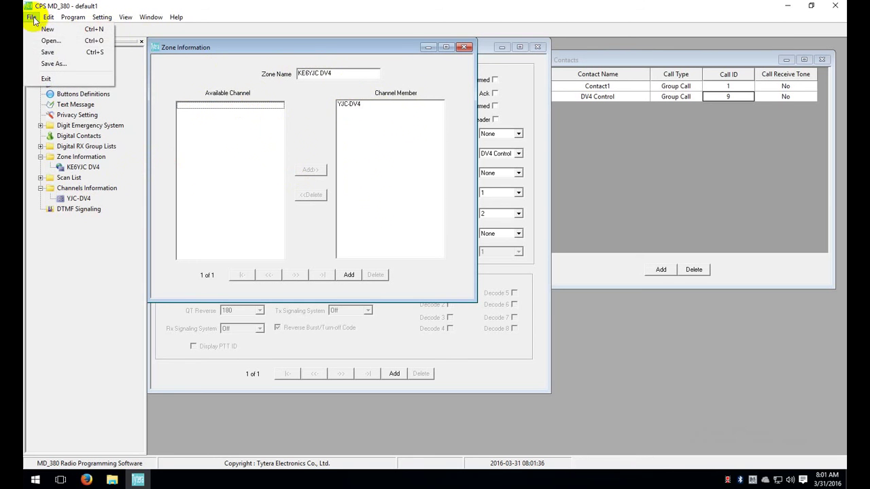
click(53, 63)
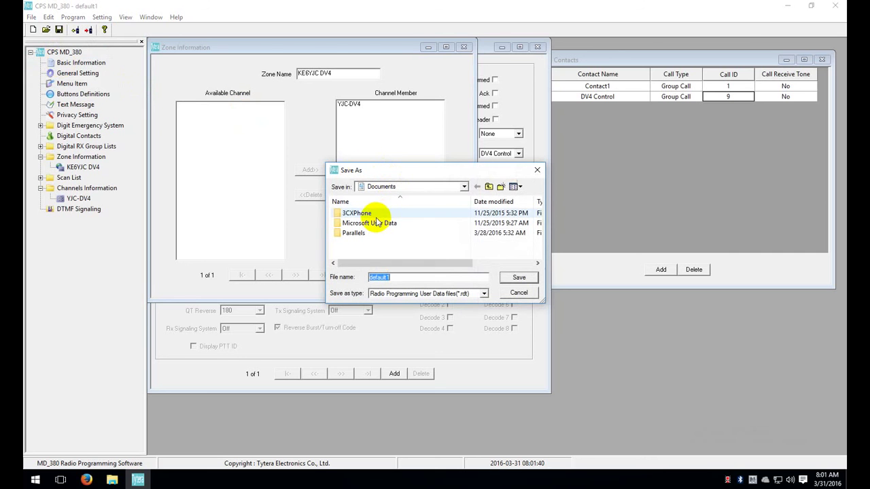
text(KE6YJC )
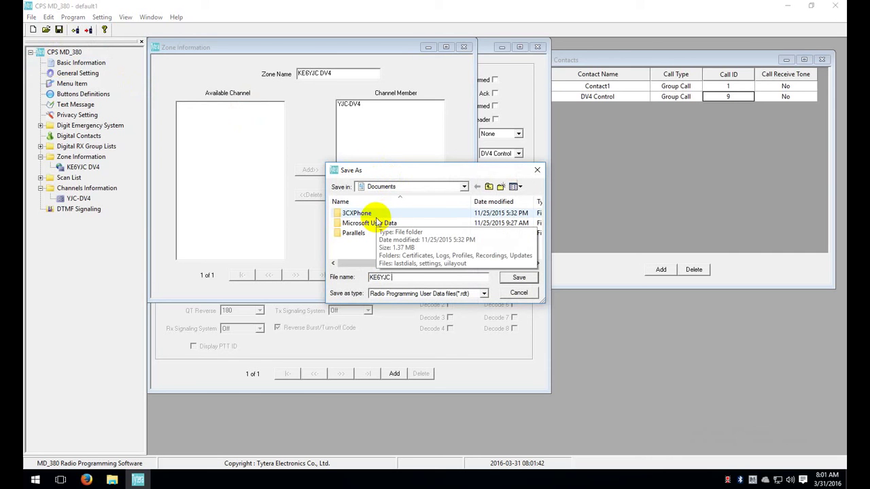
text(MD-380)
click(513, 278)
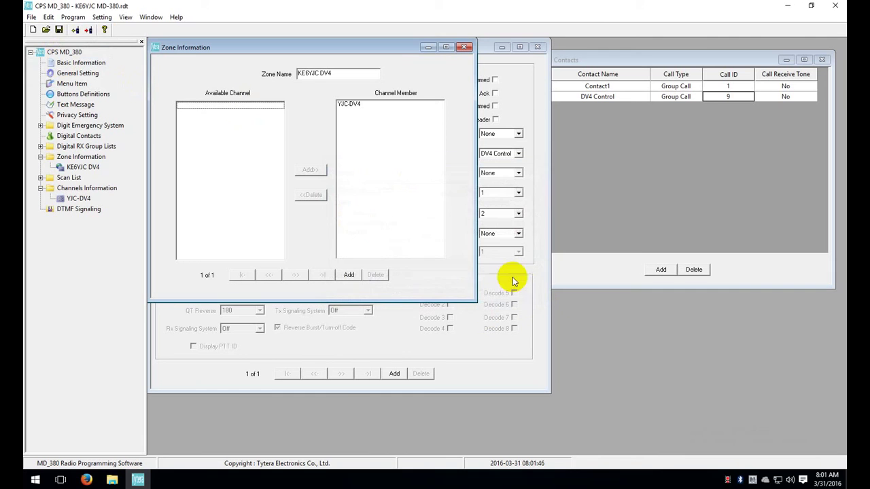
Attempt to write the codeplug to the radio and dismiss the resulting USB error
click(89, 31)
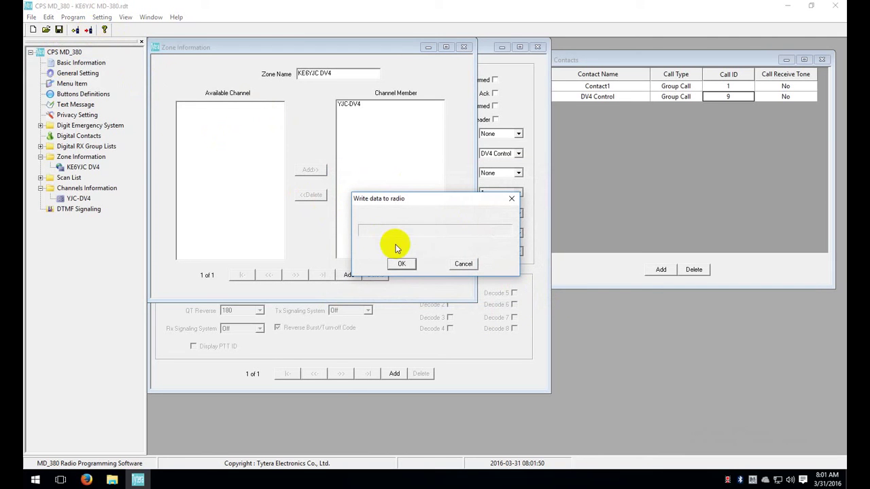
click(401, 265)
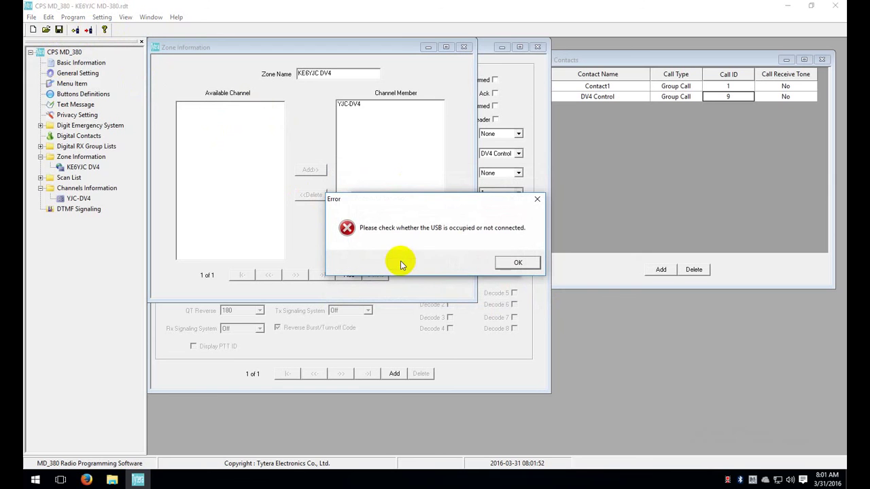
click(518, 264)
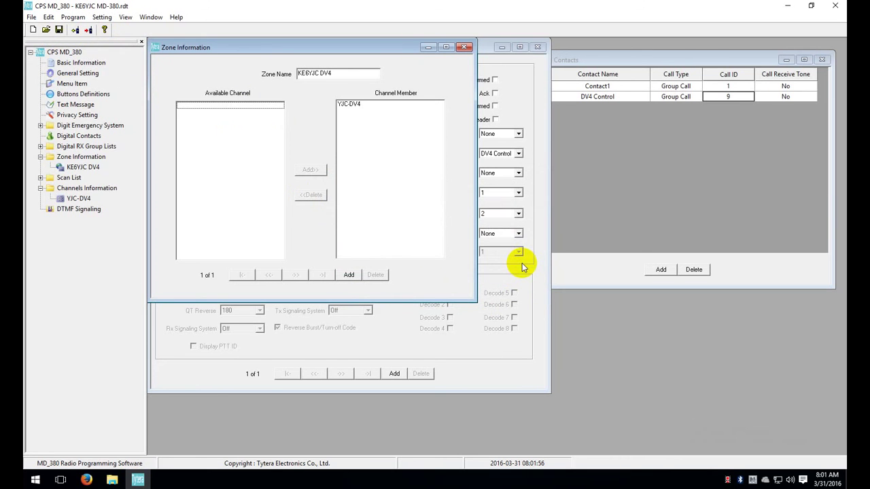